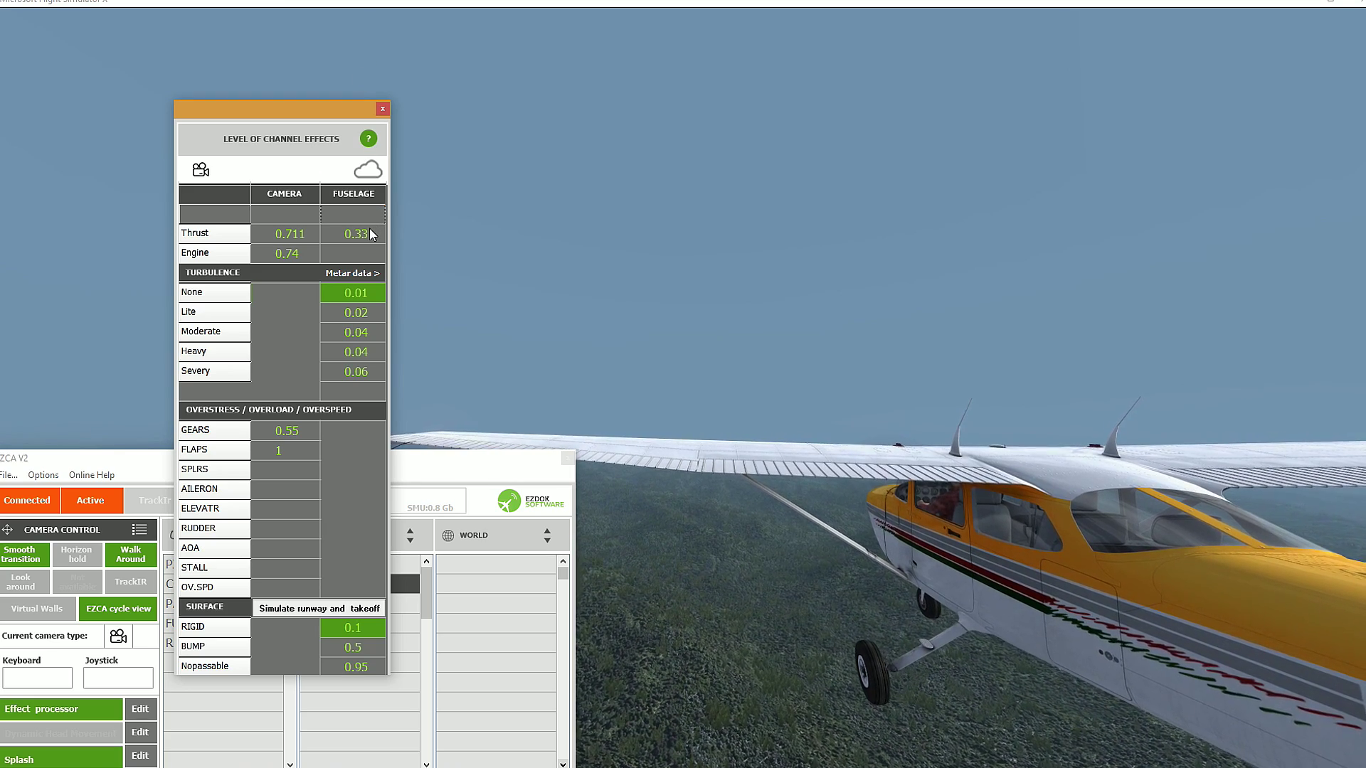
# Step: Raise the fuselage thrust effect level to 0.137
pyautogui.moveTo(370, 235); pyautogui.dragTo(364, 127)
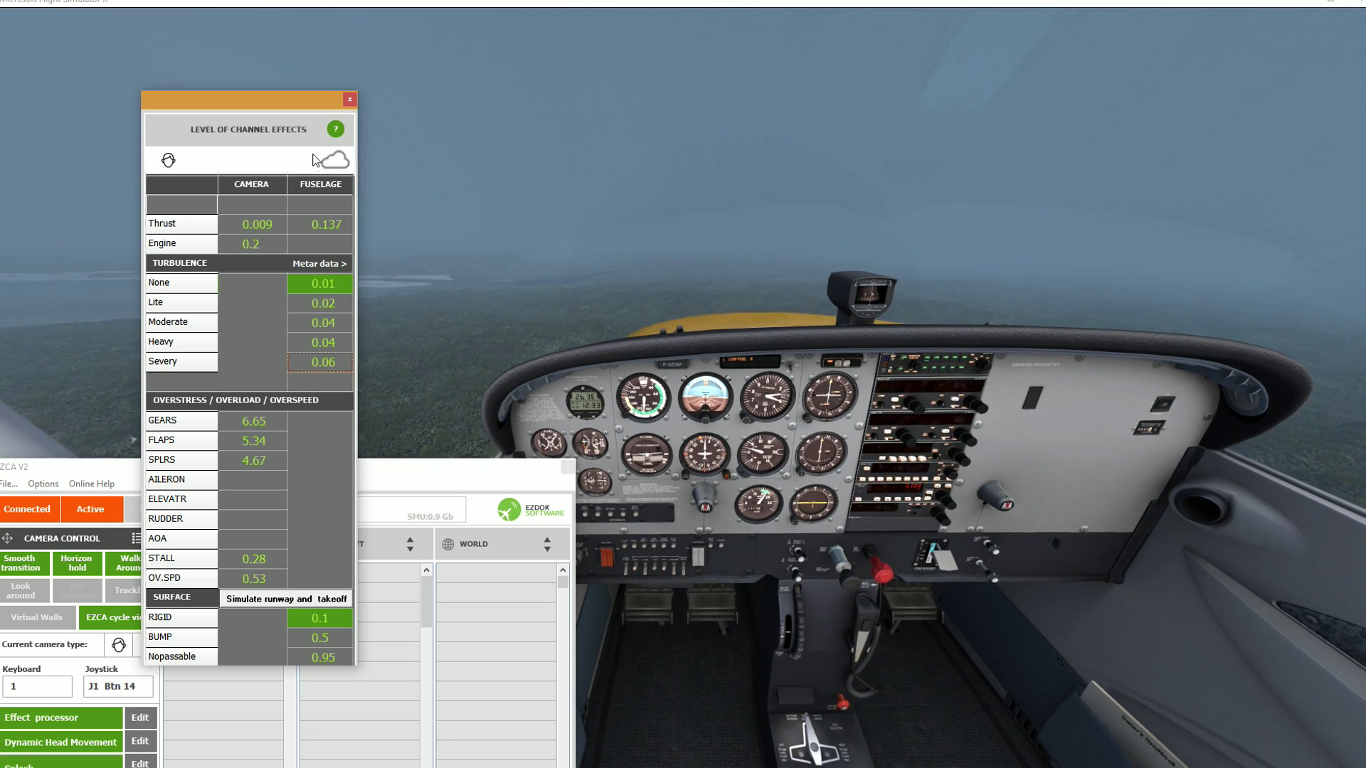
# Step: Enable weather-based METAR turbulence and expand the METAR station data panel
pyautogui.click(320, 264)
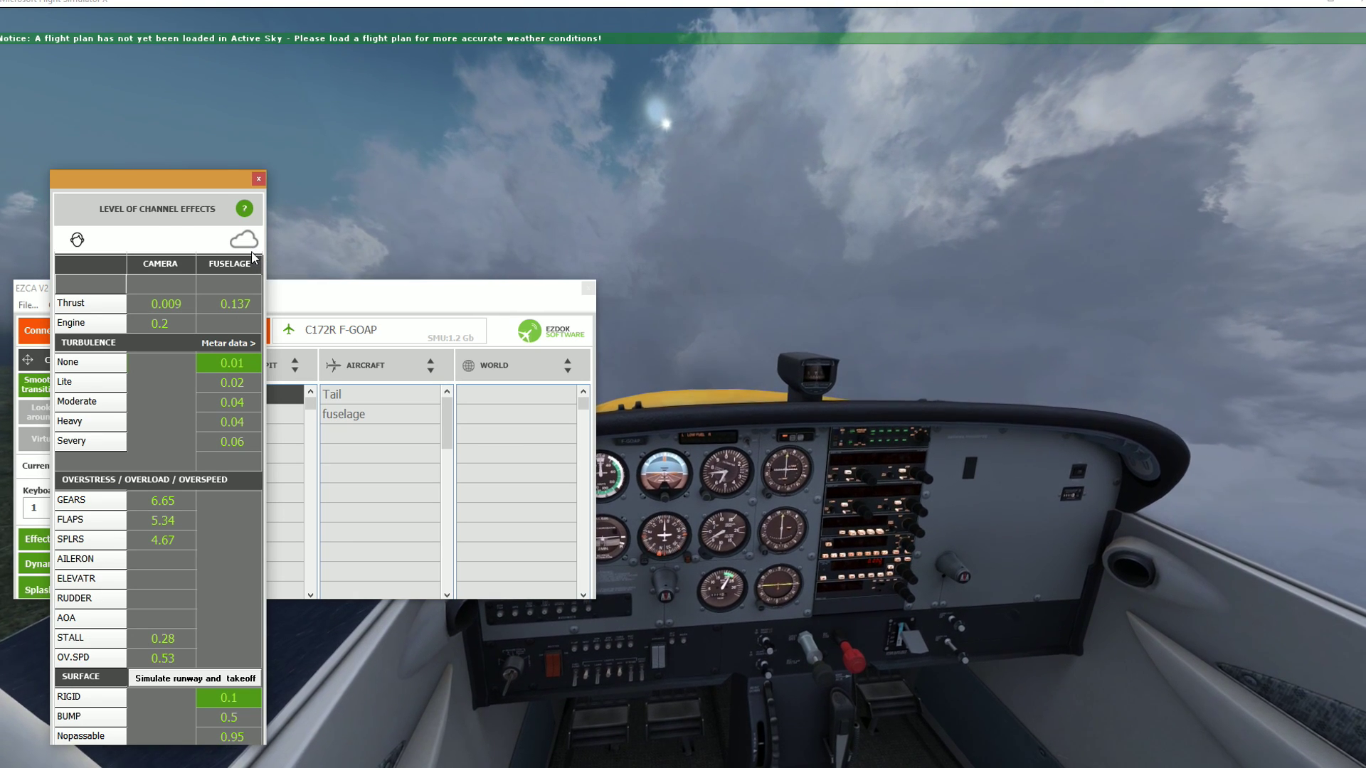
pyautogui.click(246, 242)
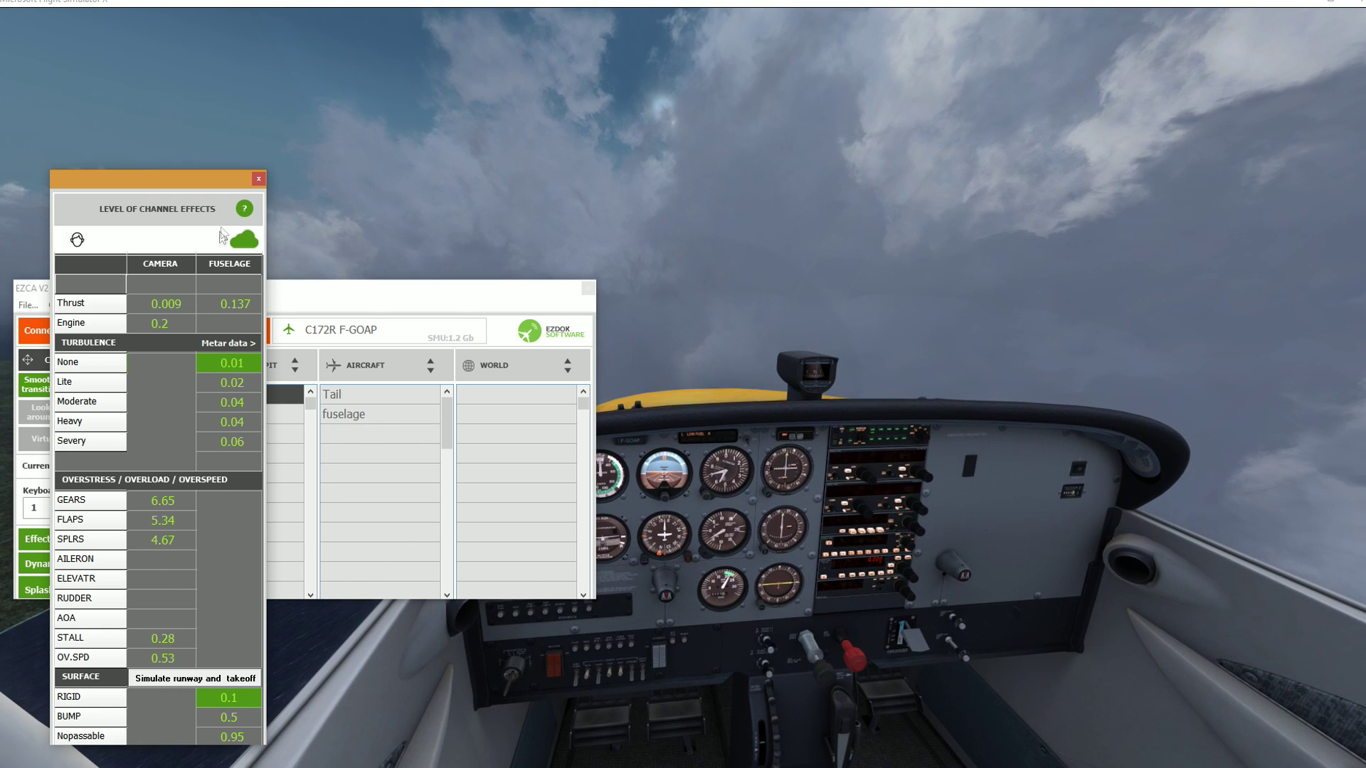
pyautogui.click(237, 343)
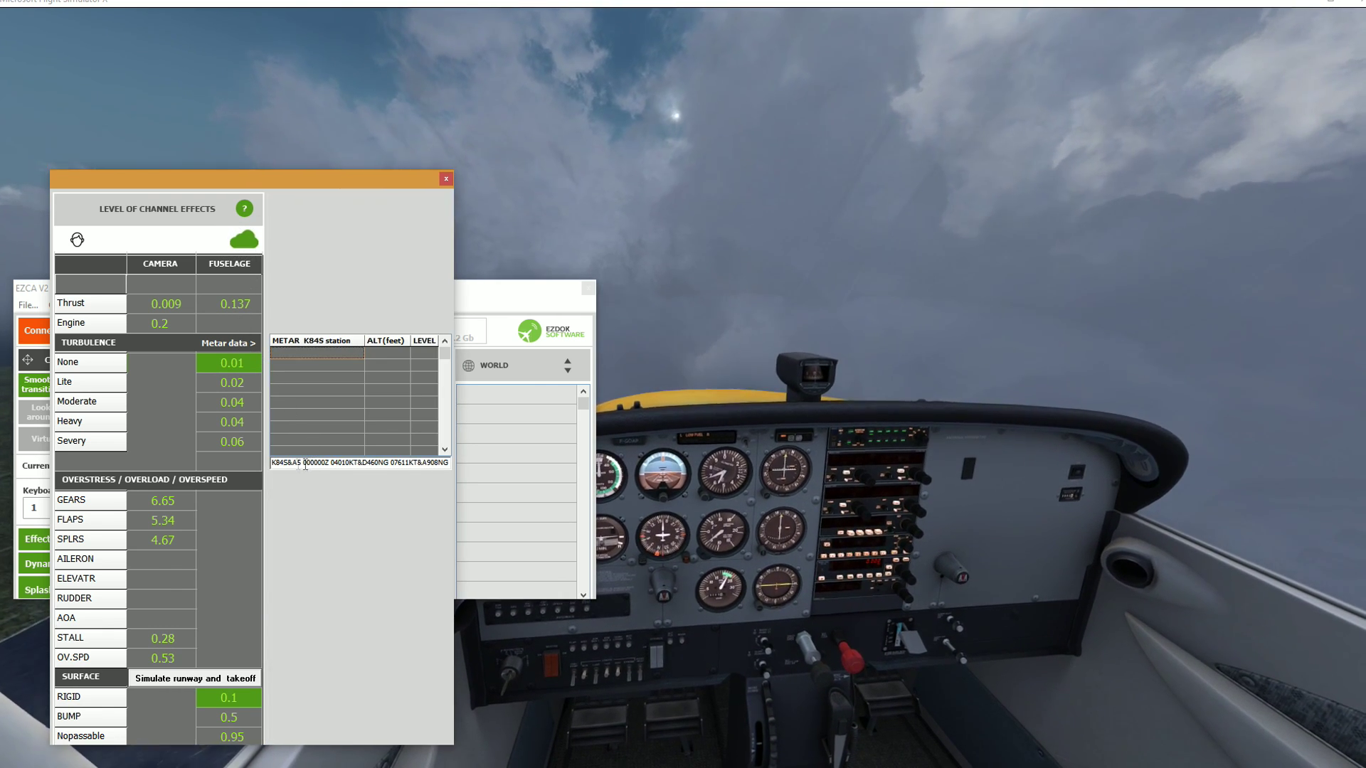
# Step: Set the None fuselage turbulence level to 0.45 and Lite to 0.55
pyautogui.moveTo(449, 464); pyautogui.dragTo(271, 463)
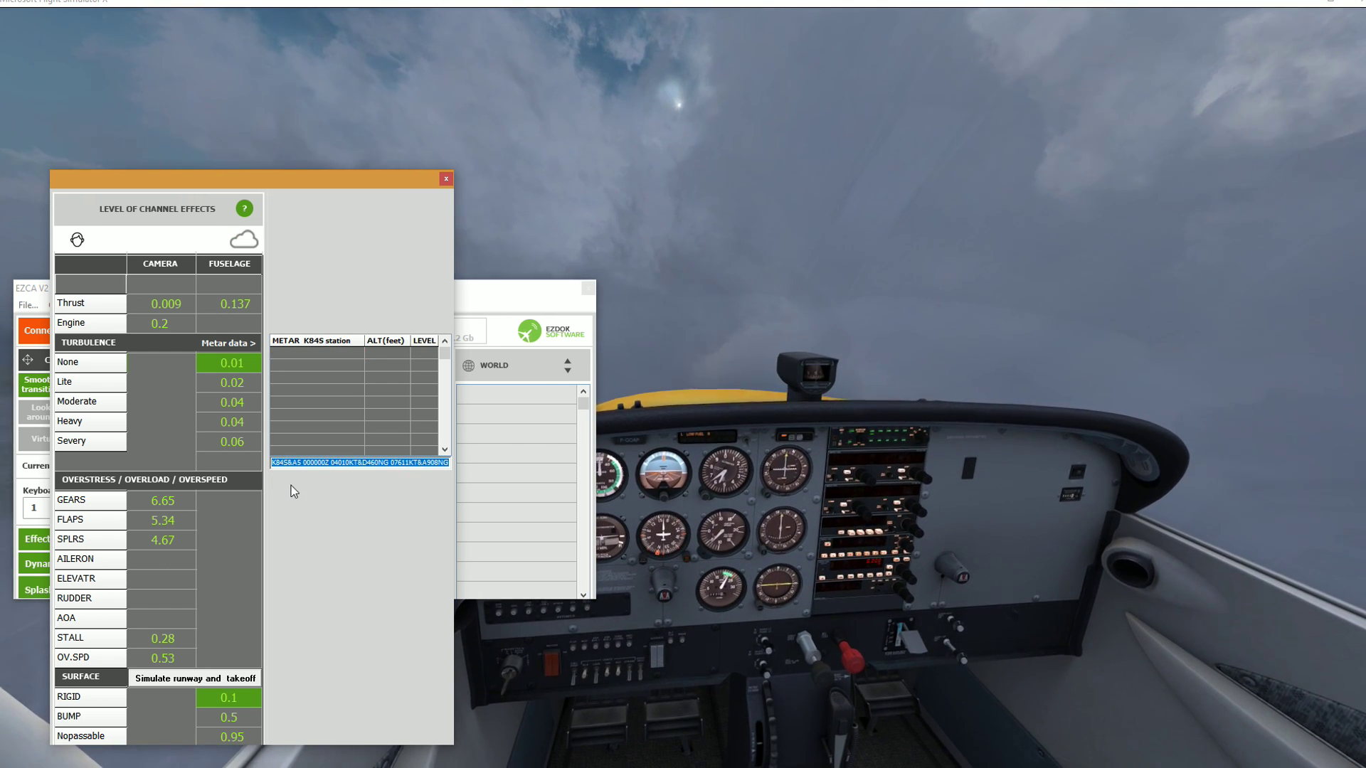
pyautogui.click(291, 484)
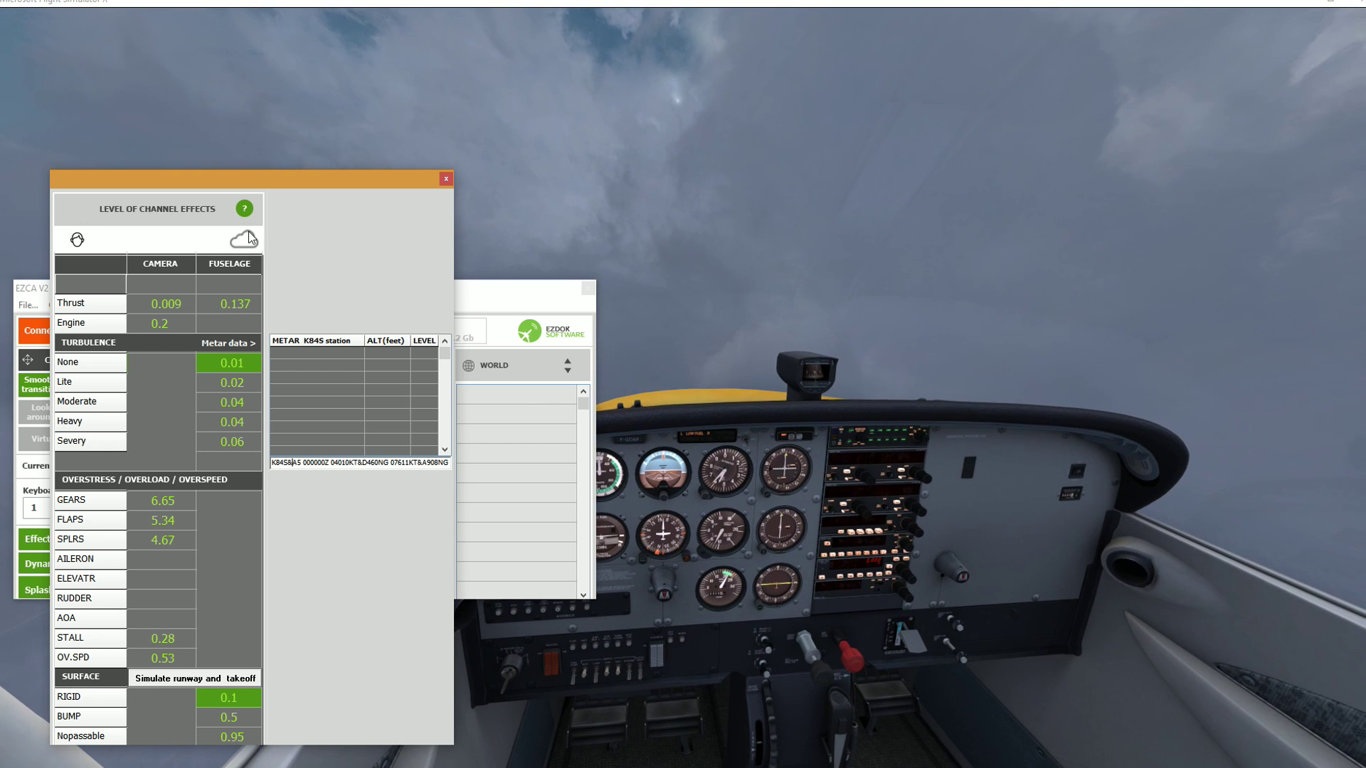
pyautogui.moveTo(234, 247)
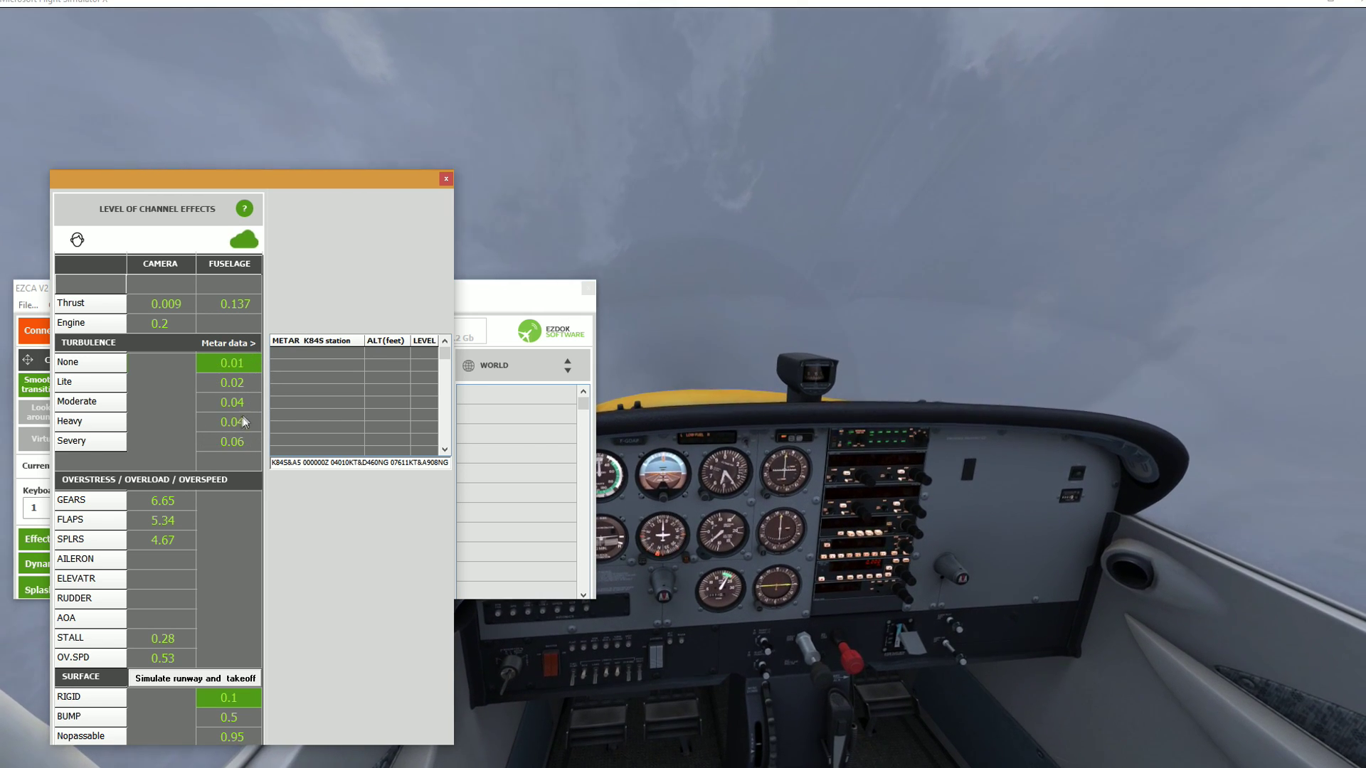
pyautogui.moveTo(236, 366)
pyautogui.mouseDown()
pyautogui.moveTo(236, 348)
pyautogui.moveTo(237, 363)
pyautogui.mouseUp()
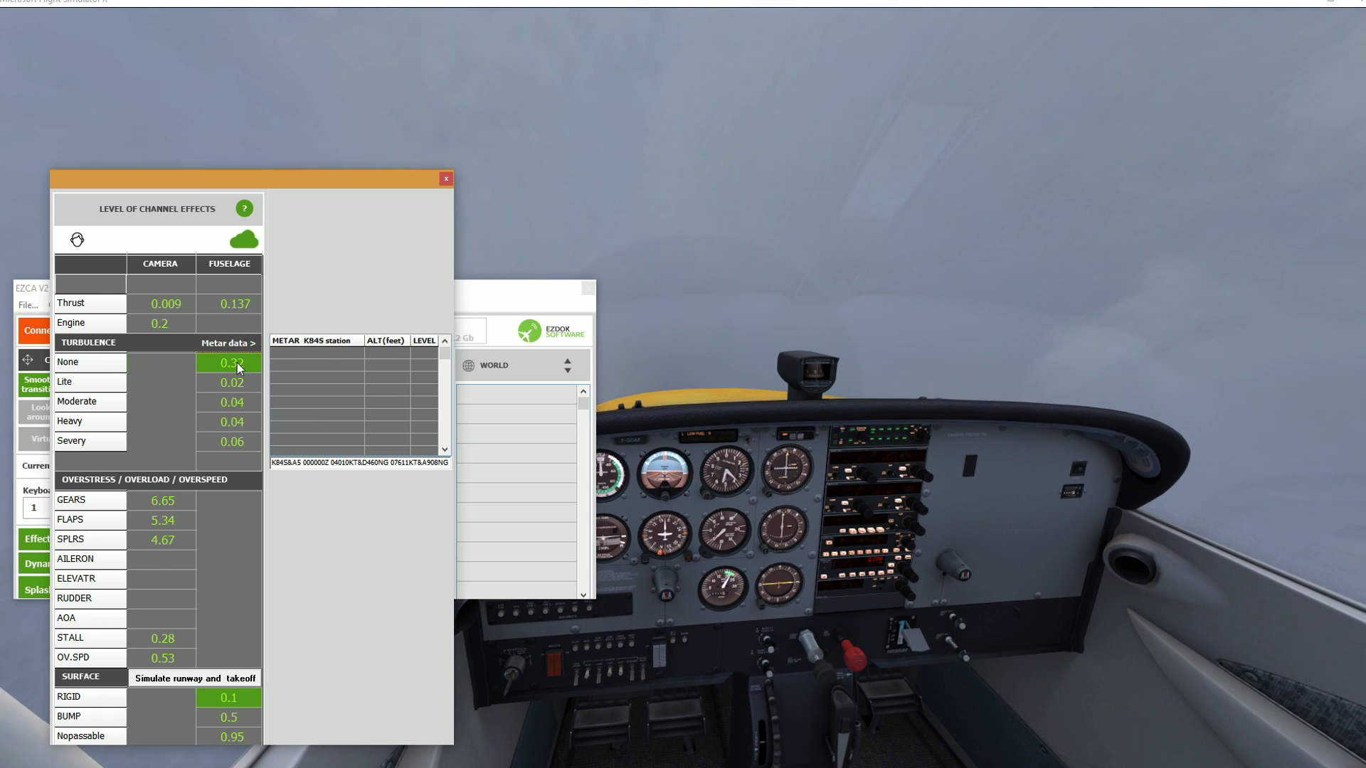
pyautogui.moveTo(245, 379)
pyautogui.mouseDown()
pyautogui.moveTo(245, 362)
pyautogui.moveTo(249, 404)
pyautogui.mouseUp()
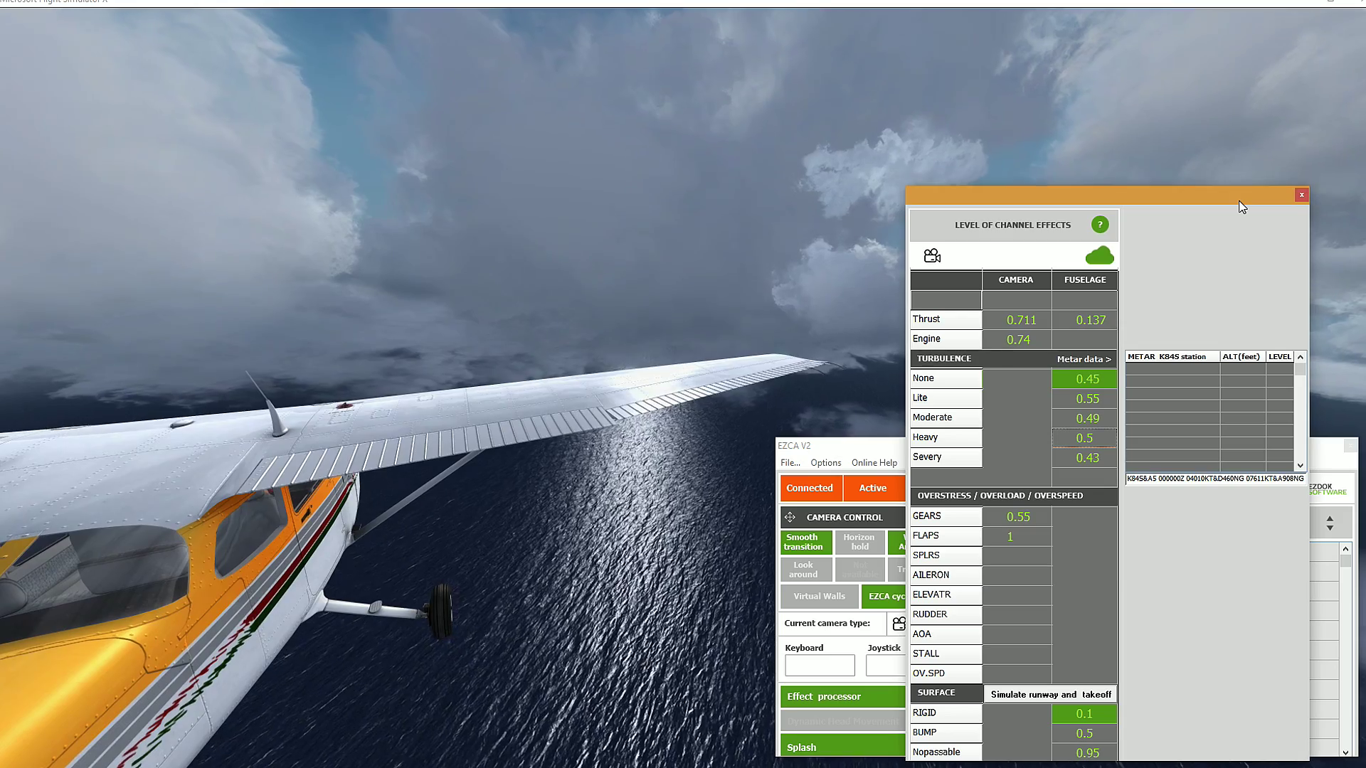
# Step: Raise the Lite, Moderate and Heavy fuselage turbulence levels to 0.9, 0.84 and 0.88
pyautogui.moveTo(1095, 391); pyautogui.dragTo(1097, 390)
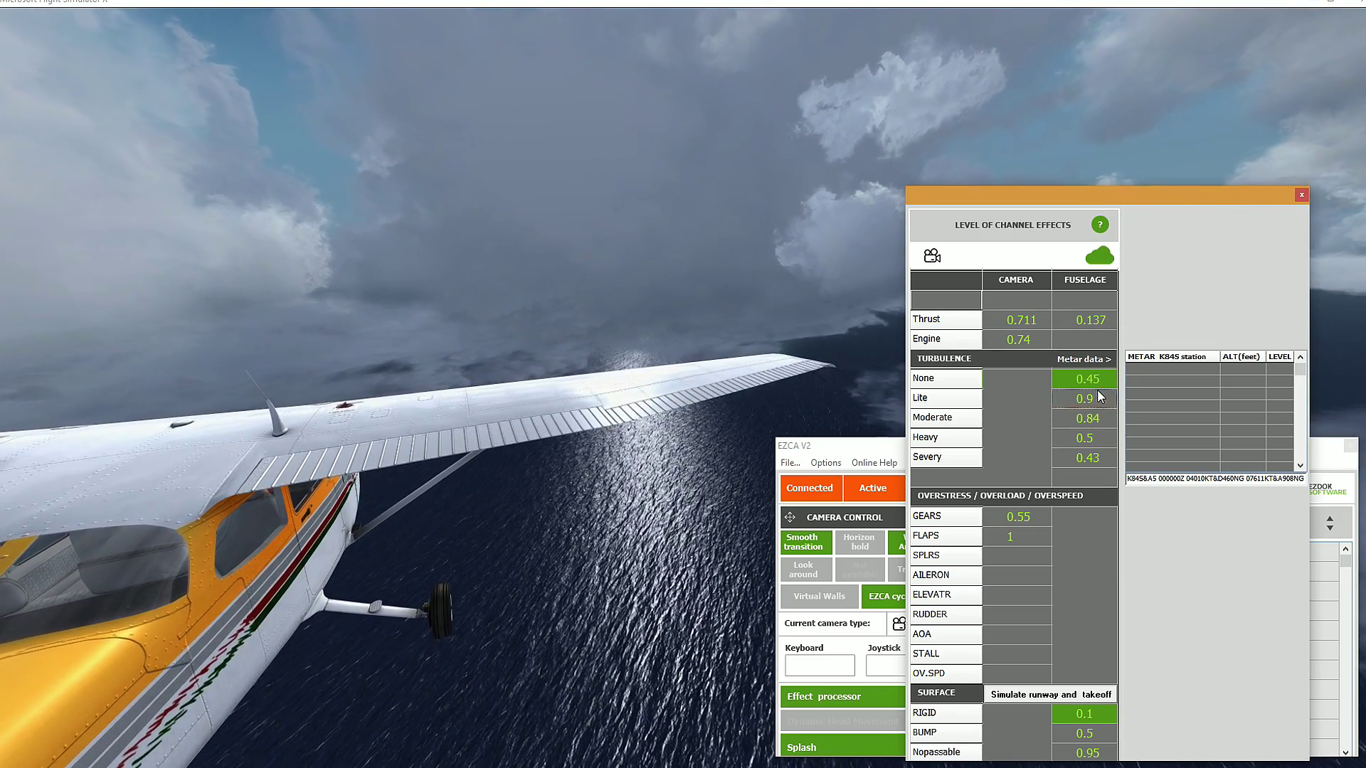
pyautogui.moveTo(1089, 439)
pyautogui.mouseDown()
pyautogui.moveTo(1102, 458)
pyautogui.moveTo(1097, 432)
pyautogui.mouseUp()
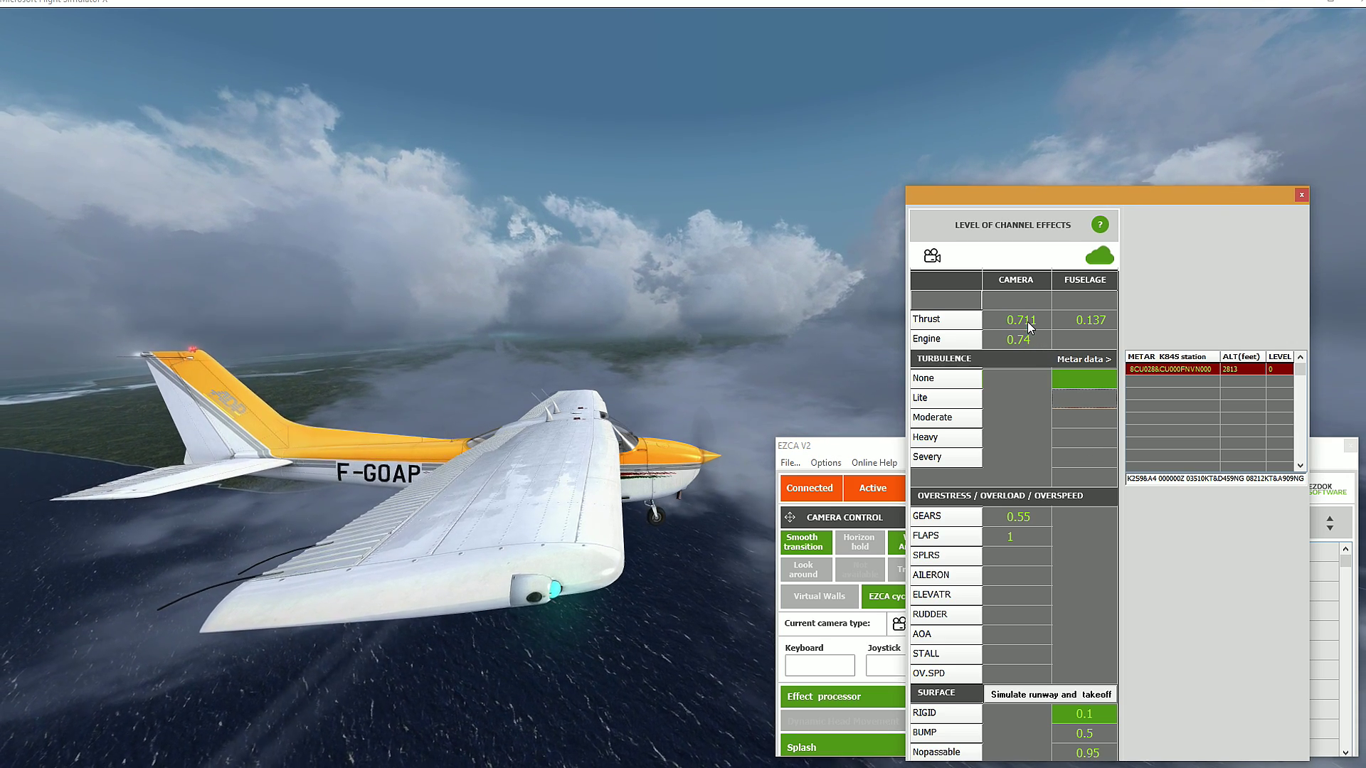
# Step: Clear the thrust, engine and flaps camera effect values
pyautogui.click(1057, 322)
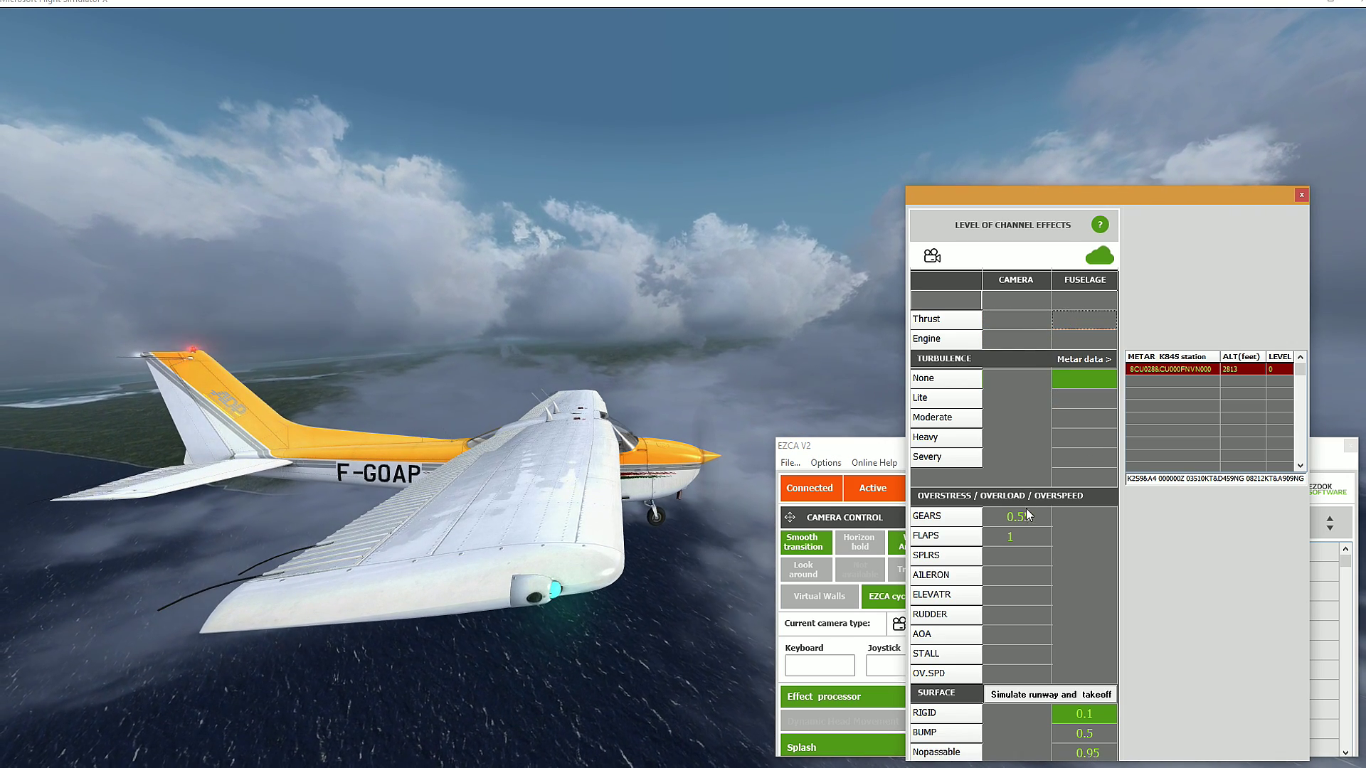
pyautogui.click(1020, 539)
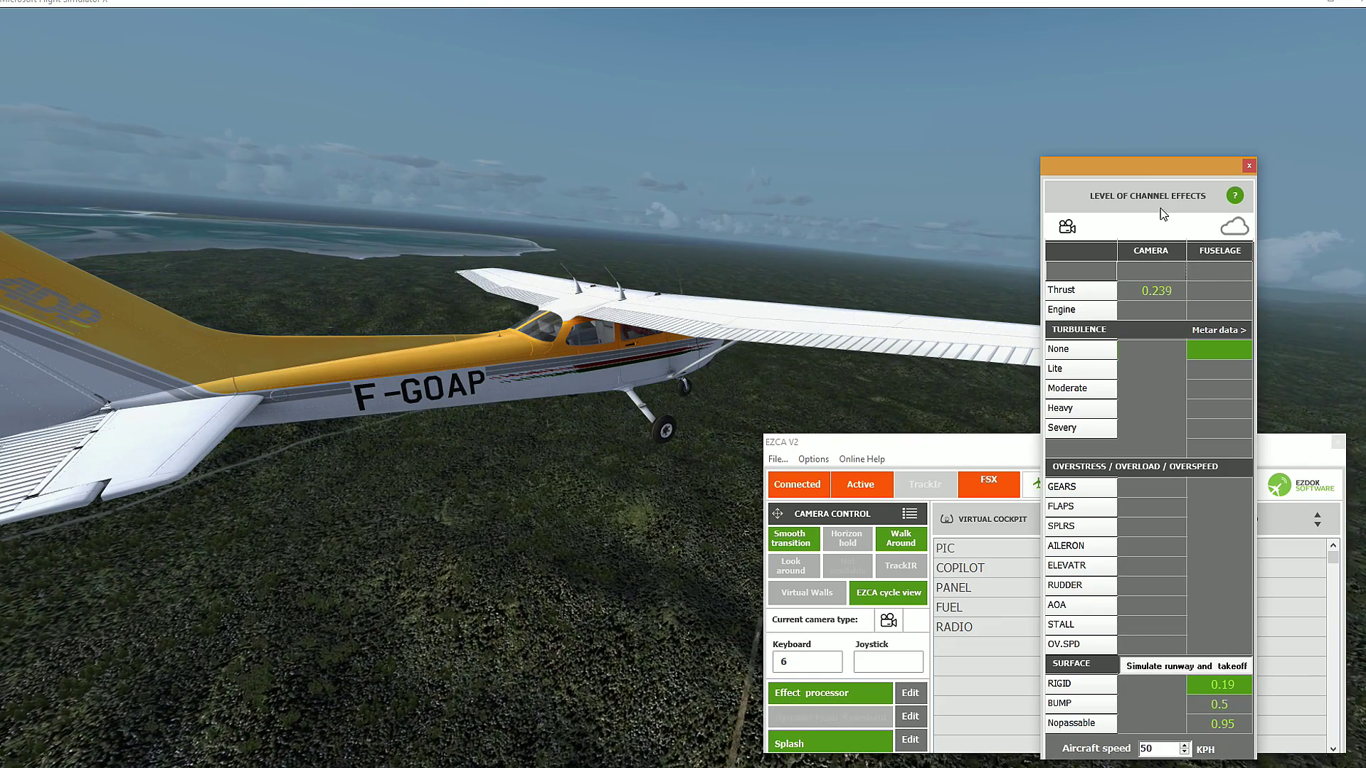
# Step: Enter engine camera levels 1.7 then 0.01, clear the engine value, and adjust fuselage thrust
pyautogui.write('1.7')
pyautogui.click(1159, 288)
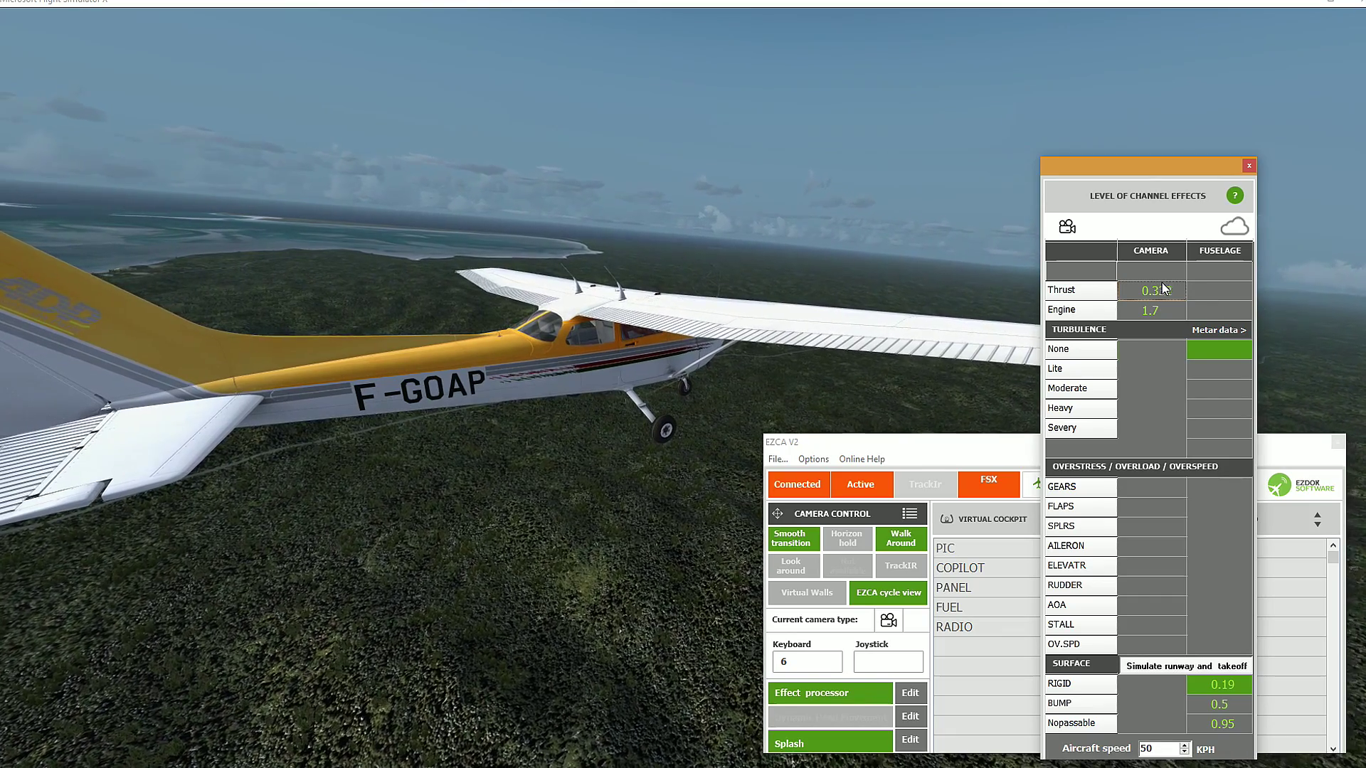
pyautogui.write('0.01')
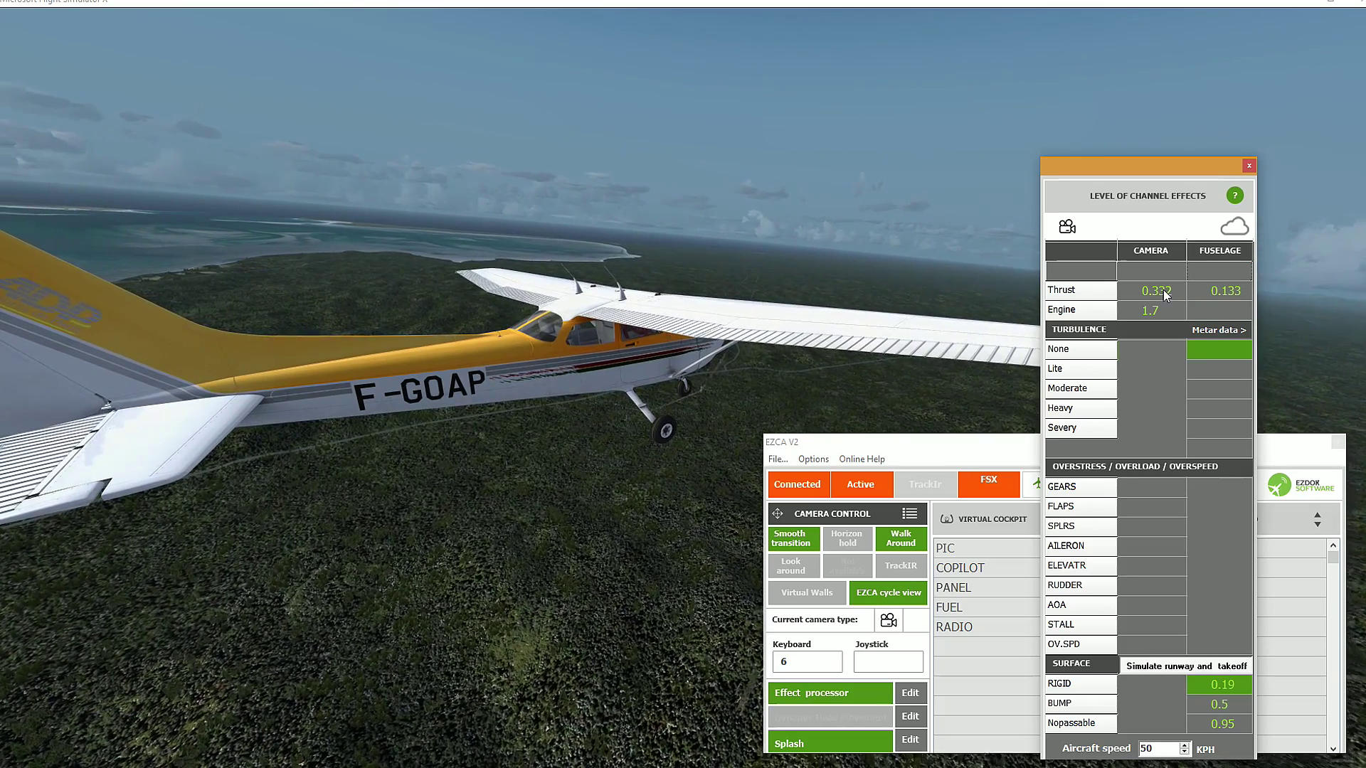
pyautogui.click(1151, 309)
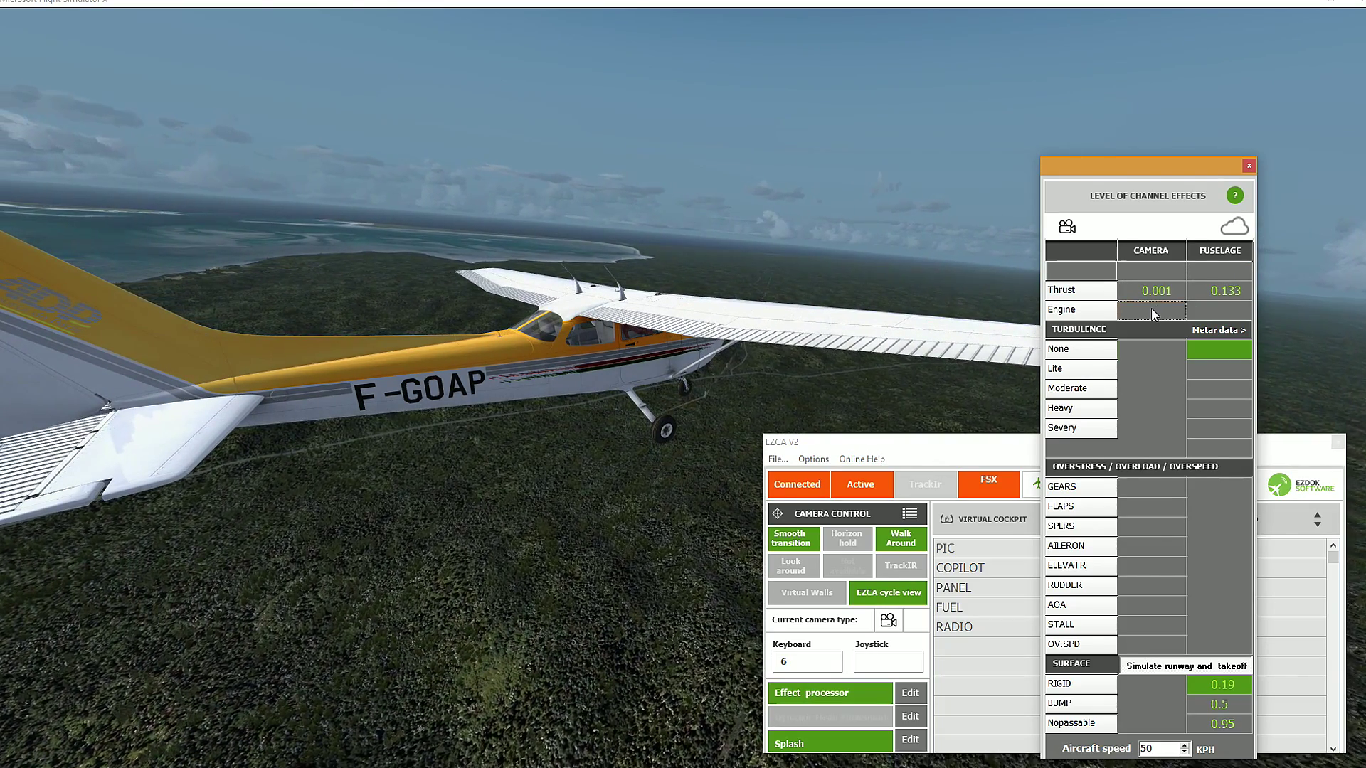
pyautogui.click(1231, 269)
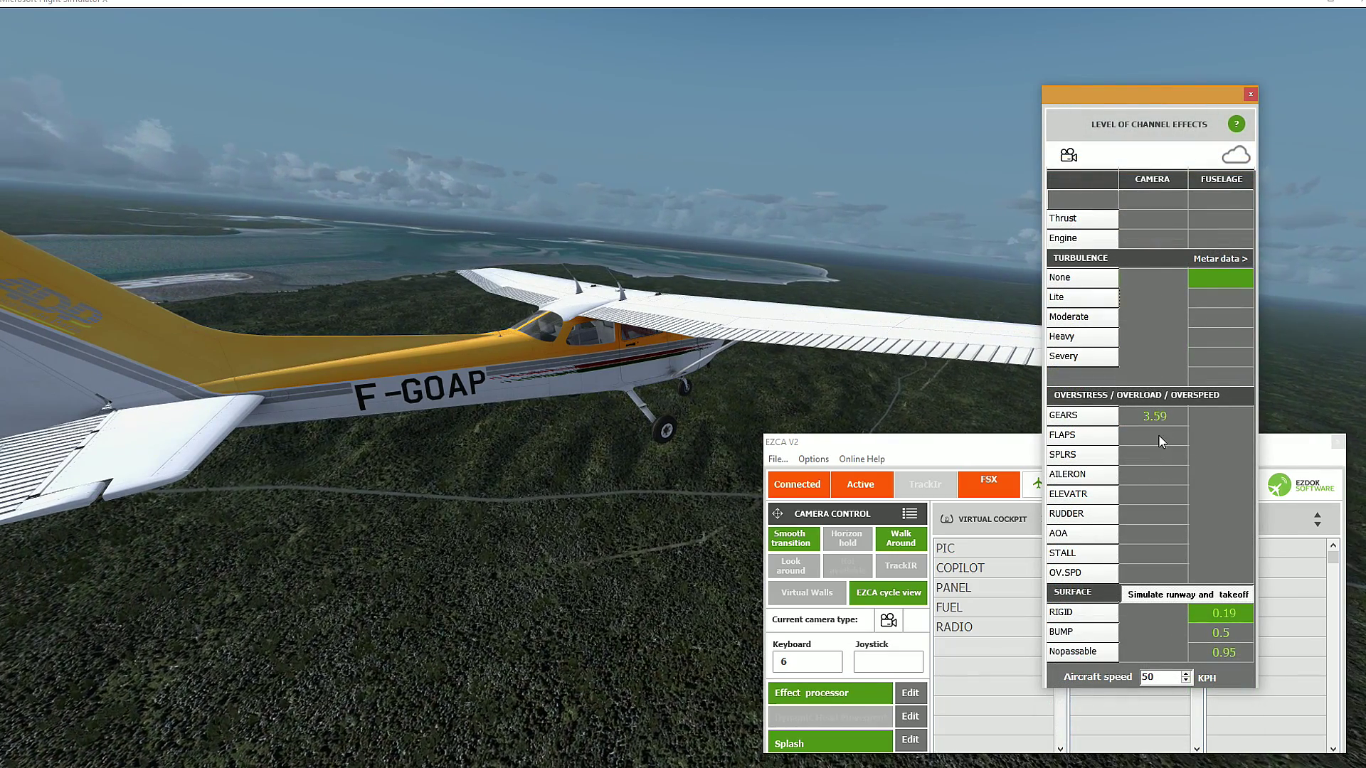
# Step: Set camera overstress levels for flaps 1.76, spoilers, aileron, elevator 1.45, rudder 1.45 and stall
pyautogui.moveTo(1160, 439); pyautogui.dragTo(1161, 425)
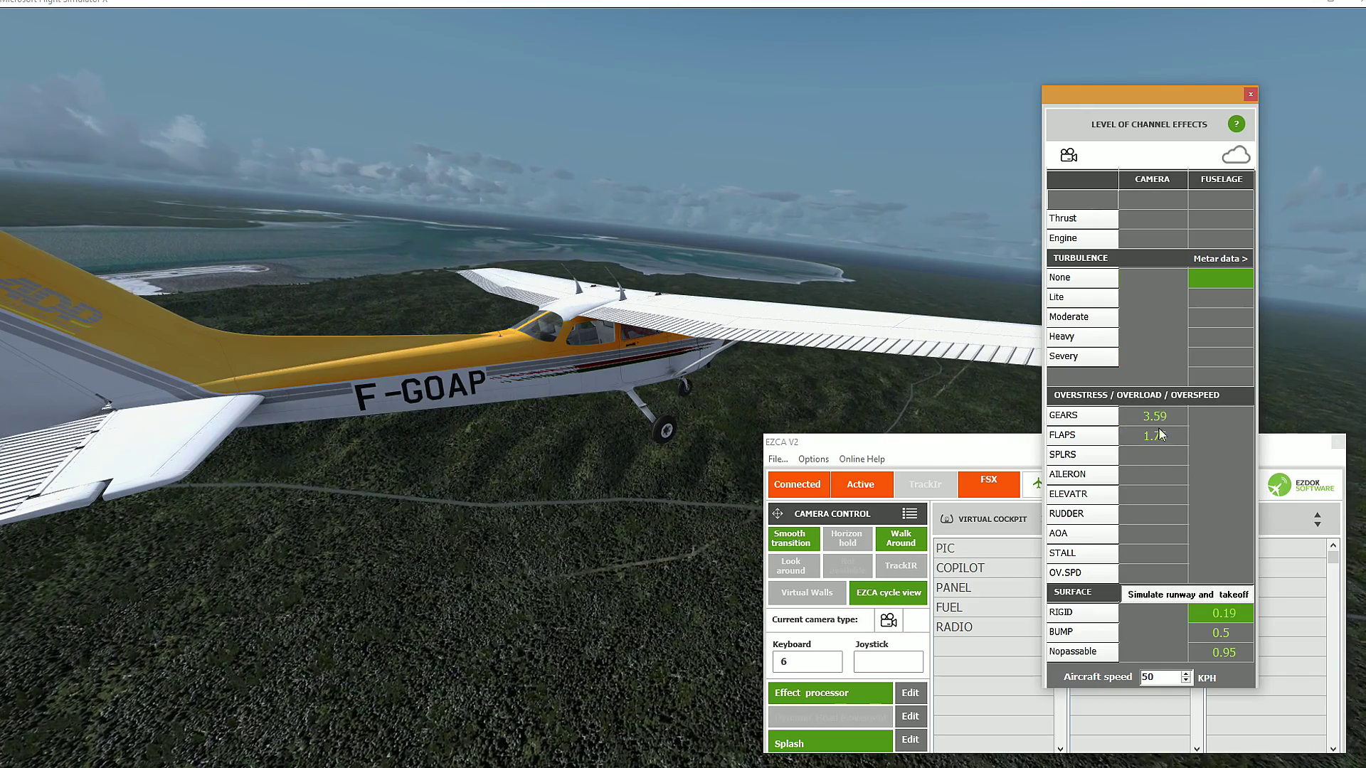
pyautogui.click(1163, 455)
pyautogui.click(1171, 475)
pyautogui.click(1160, 492)
pyautogui.click(1154, 515)
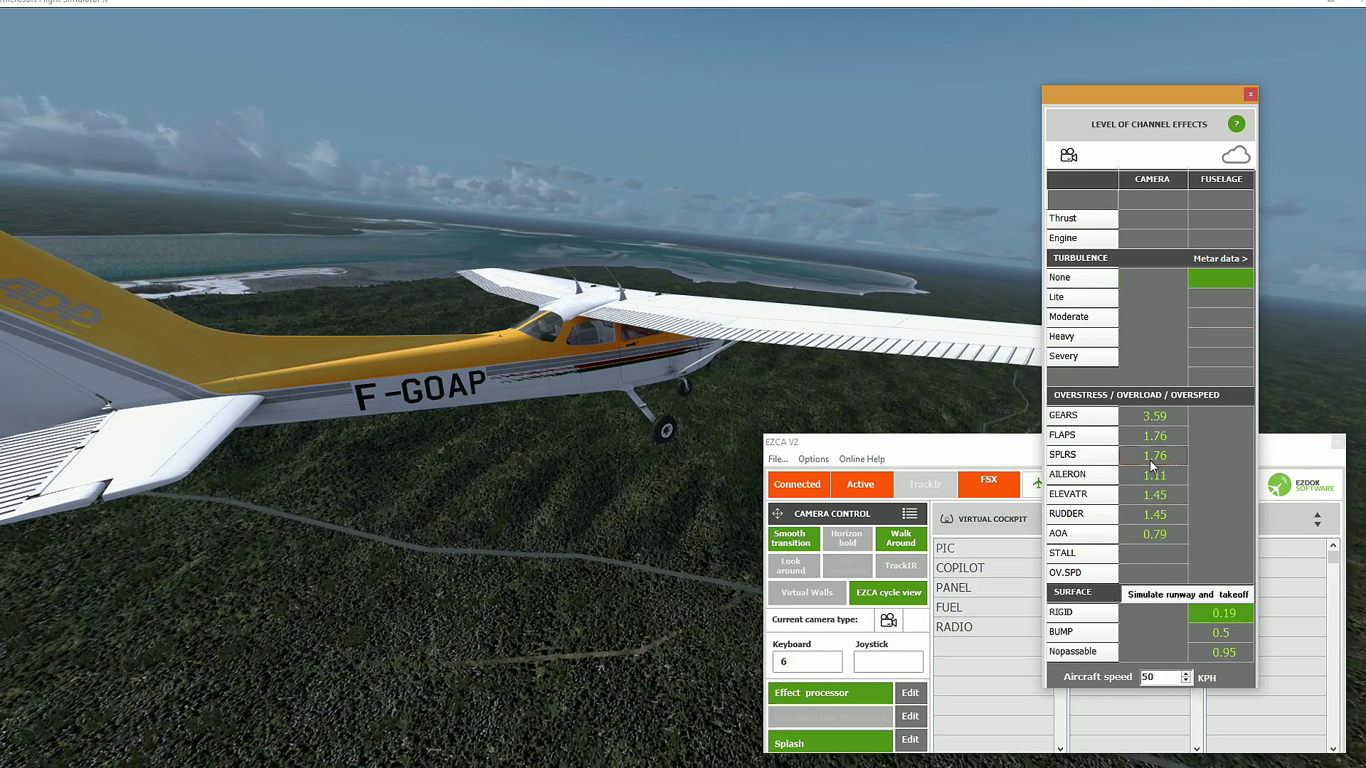
pyautogui.click(1173, 554)
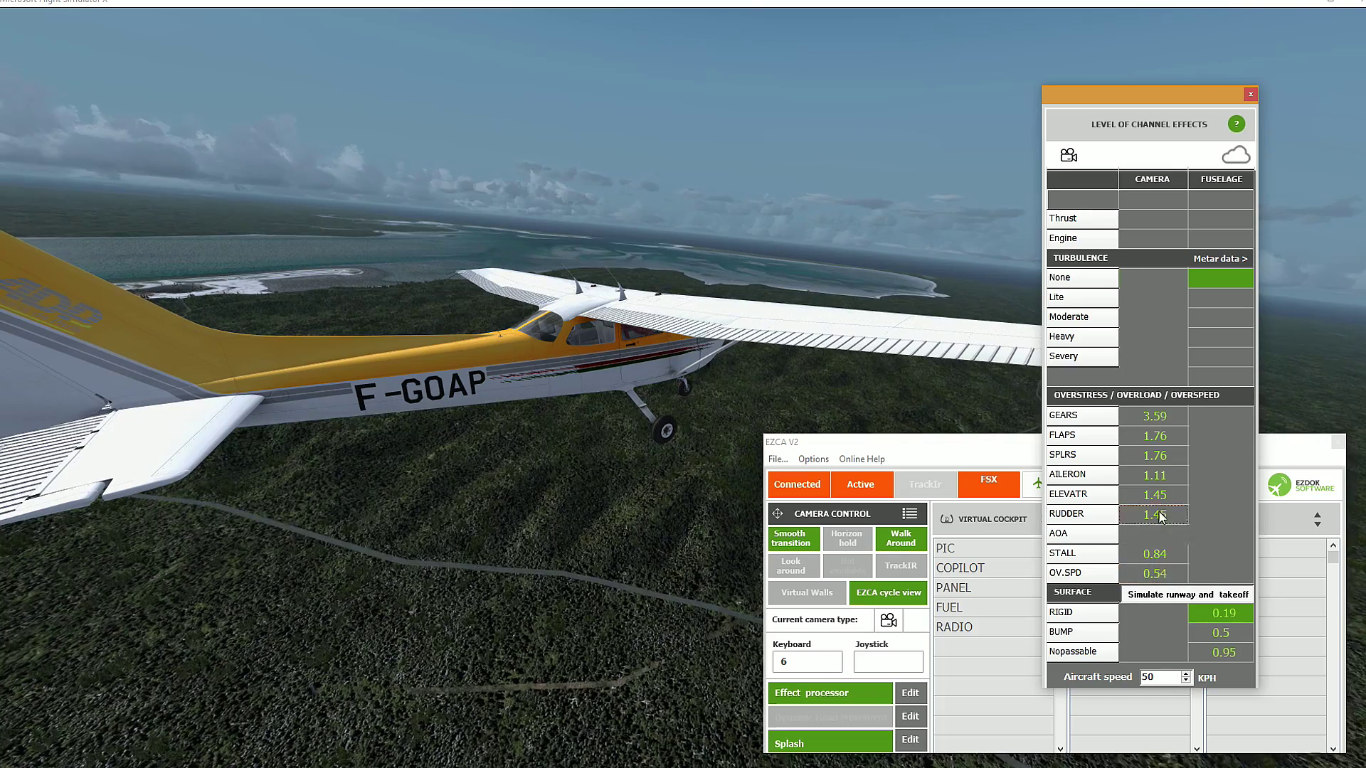
# Step: Raise the AOA camera overstress level
pyautogui.click(1164, 535)
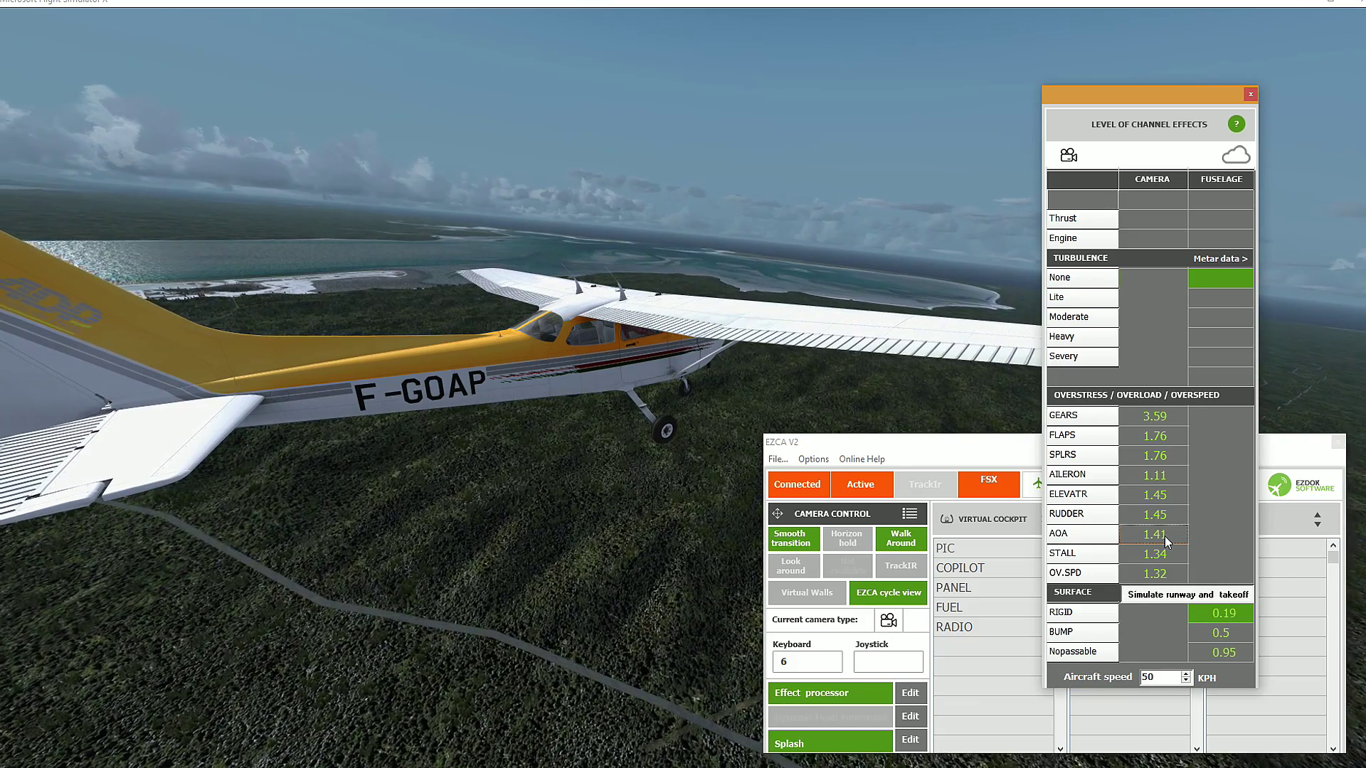
pyautogui.scroll(5, 1159, 553)
pyautogui.scroll(5, 1156, 534)
pyautogui.scroll(5, 1164, 575)
pyautogui.scroll(5, 1159, 515)
pyautogui.scroll(1, 1159, 494)
pyautogui.scroll(4, 1159, 494)
pyautogui.scroll(4, 1160, 475)
pyautogui.scroll(4, 1160, 456)
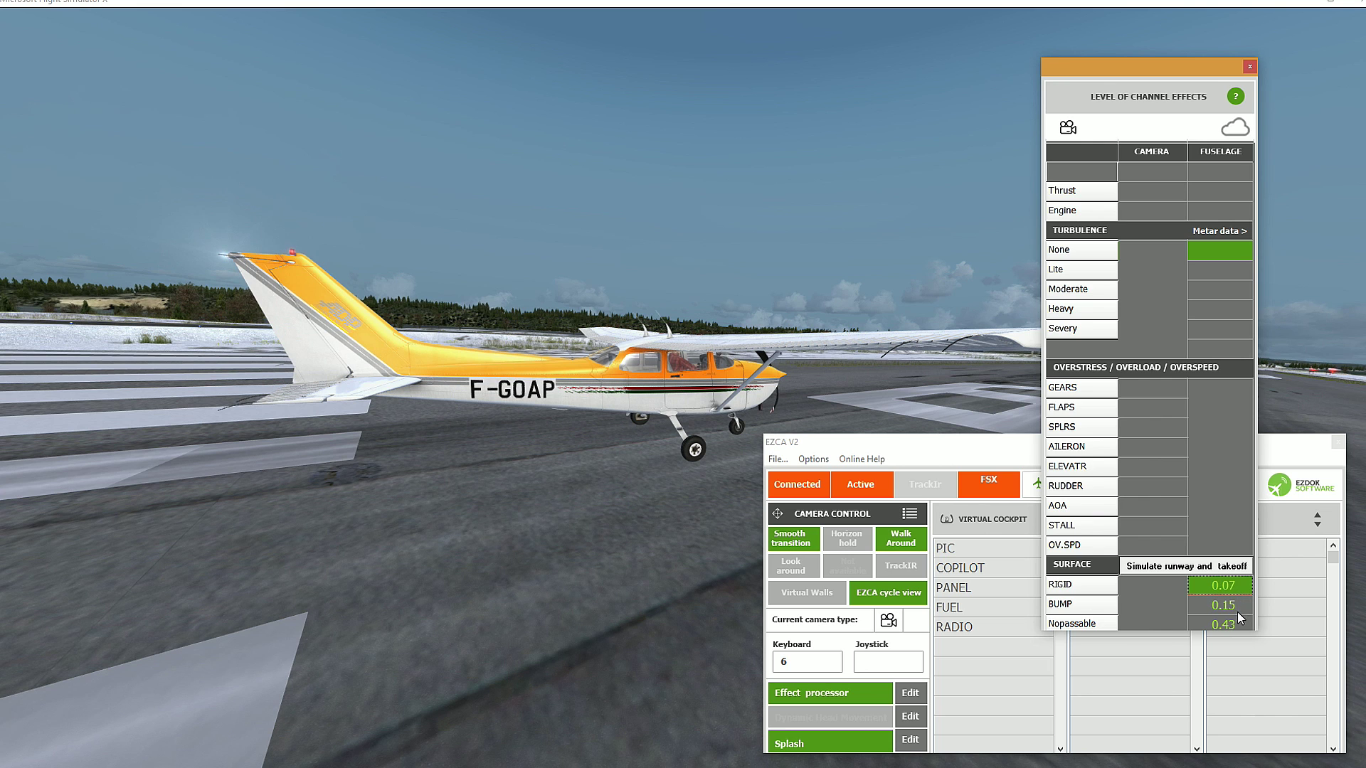
# Step: Enable runway and takeoff simulation at 50 KPH and set the Rigid surface level to 0.12
pyautogui.click(1205, 569)
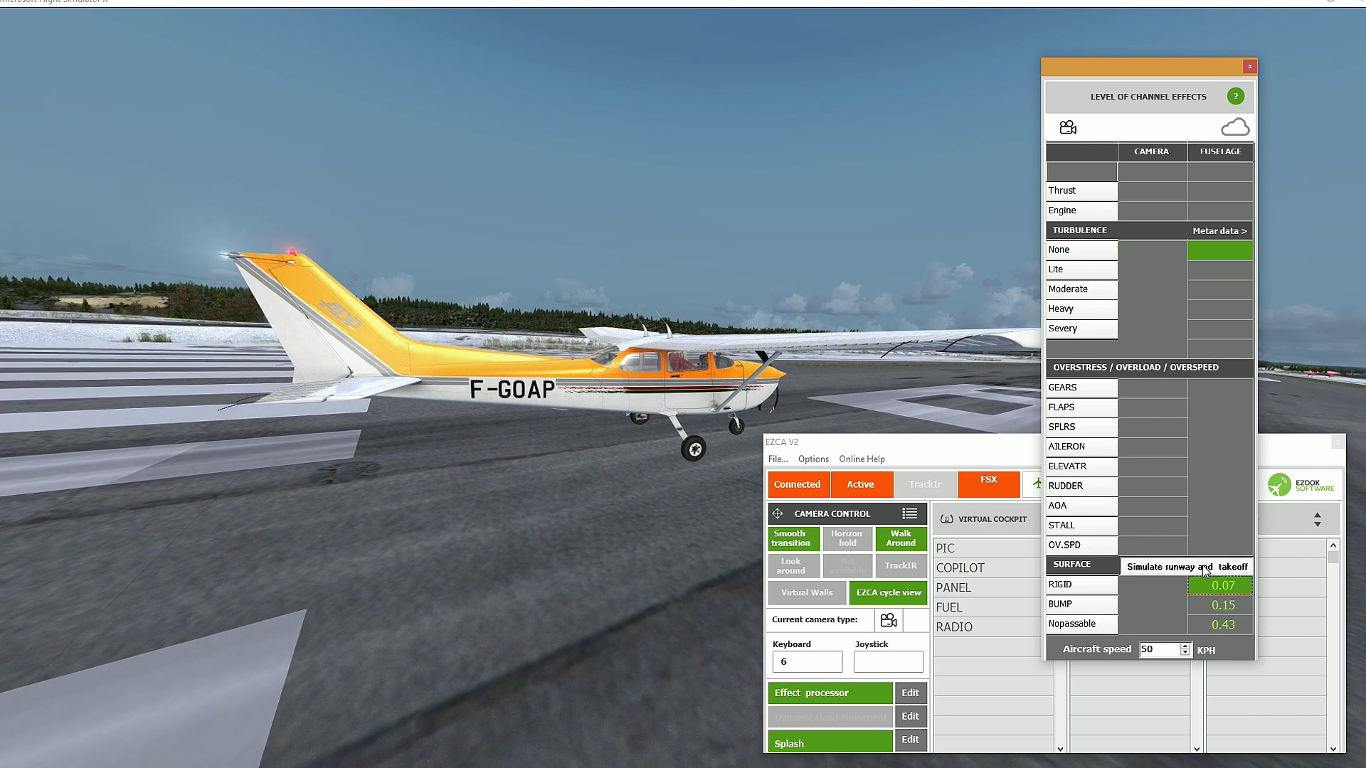
pyautogui.click(1185, 650)
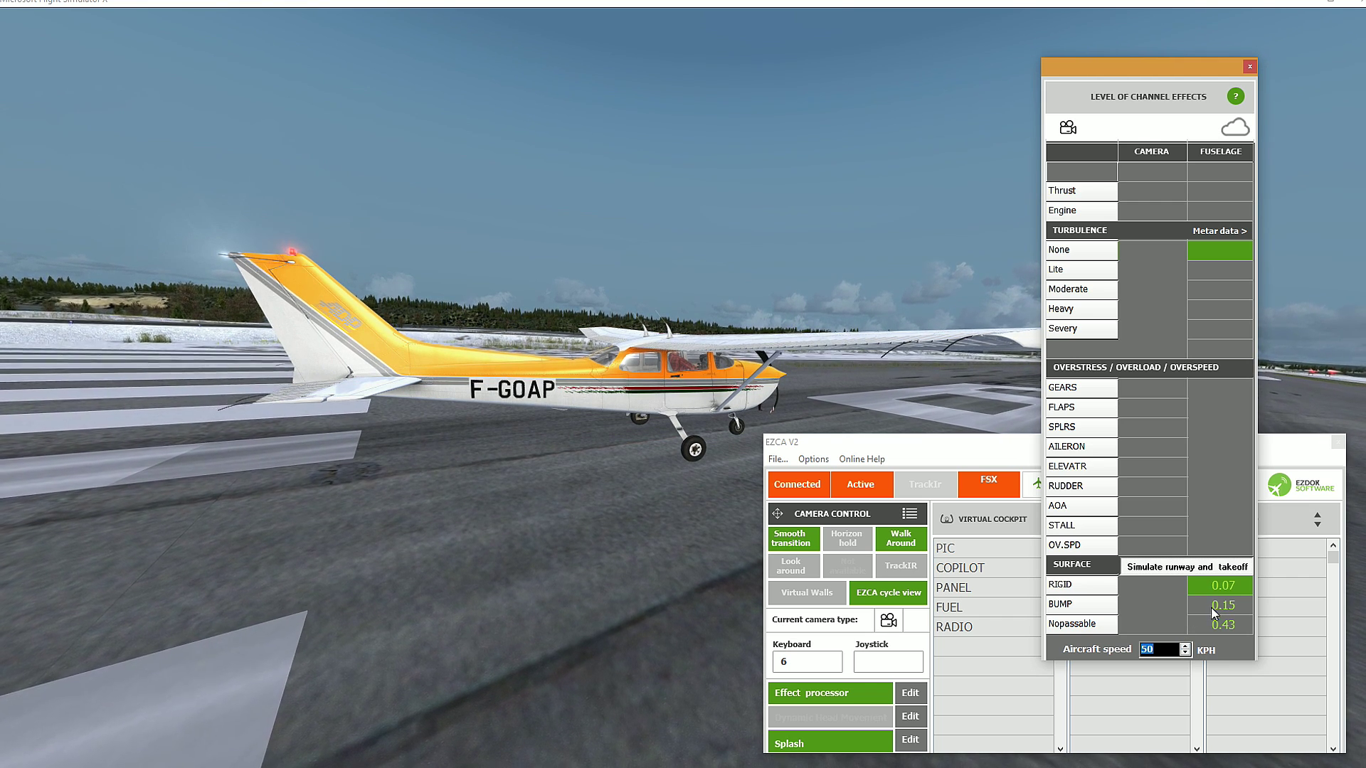
pyautogui.click(1228, 590)
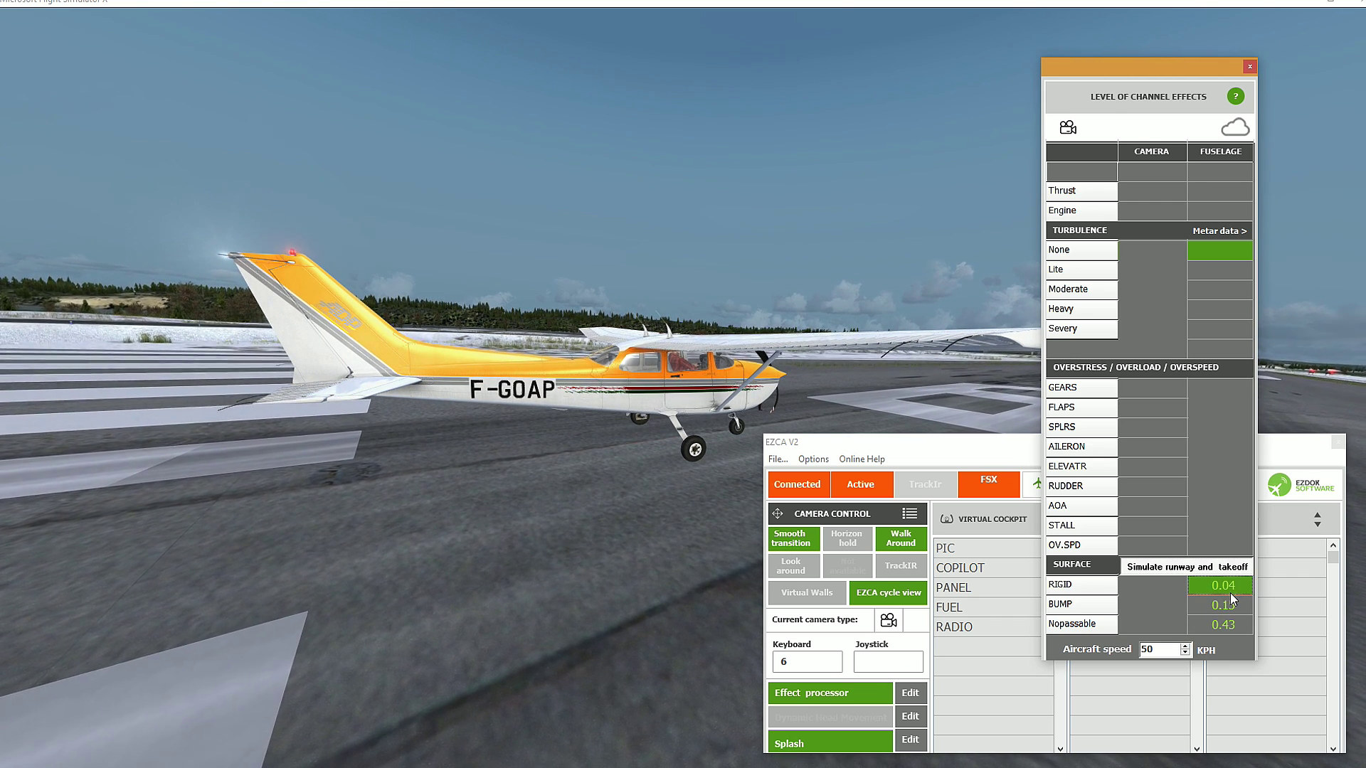
pyautogui.moveTo(1231, 584)
pyautogui.mouseDown()
pyautogui.moveTo(1234, 558)
pyautogui.moveTo(1239, 593)
pyautogui.mouseUp()
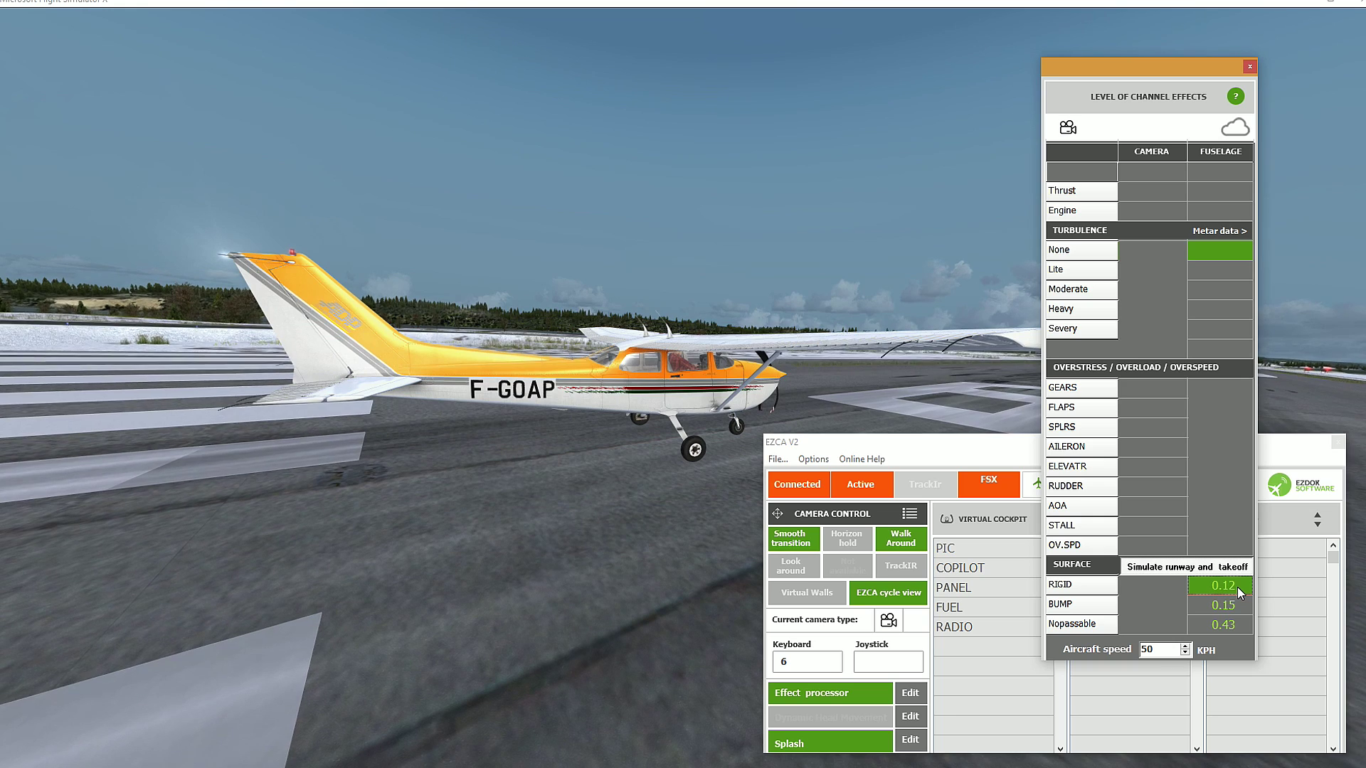